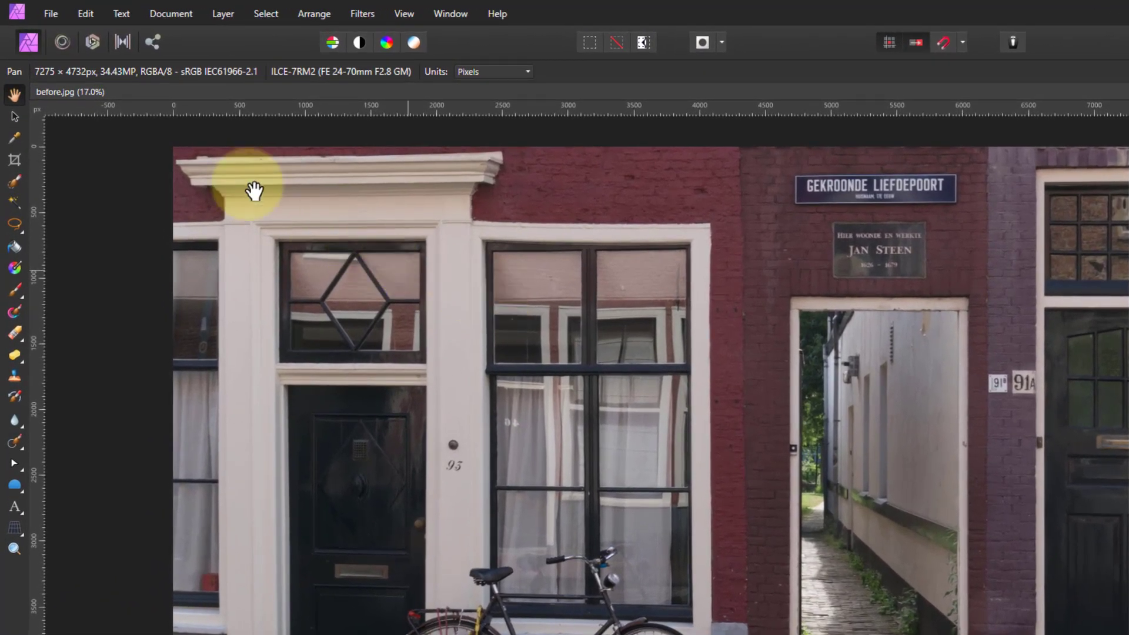
Step: Open the photo for tone mapping, preview the Detailed, Cool and black and white presets, and settle on the Natural preset
left_click(121, 41)
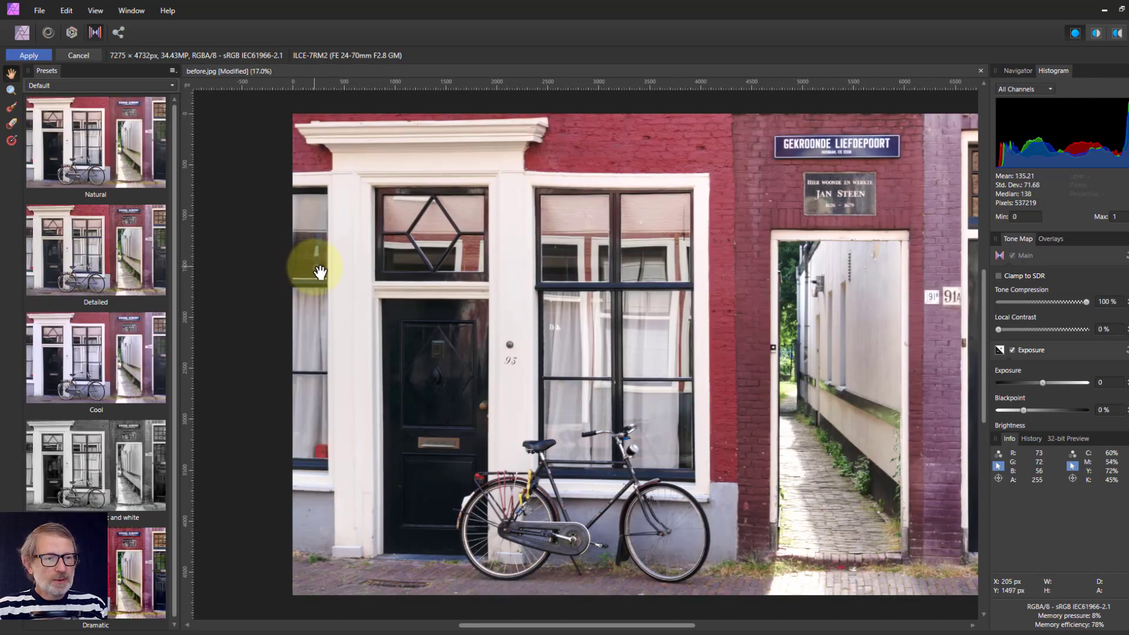
left_click(88, 138)
left_click(95, 241)
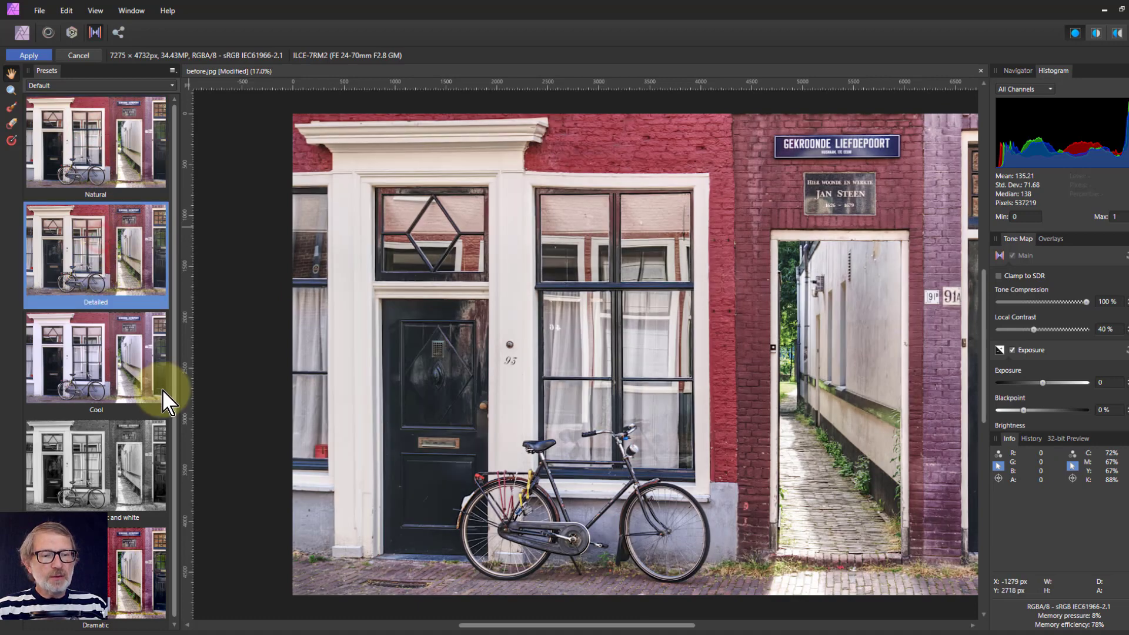
left_click(101, 376)
left_click(110, 480)
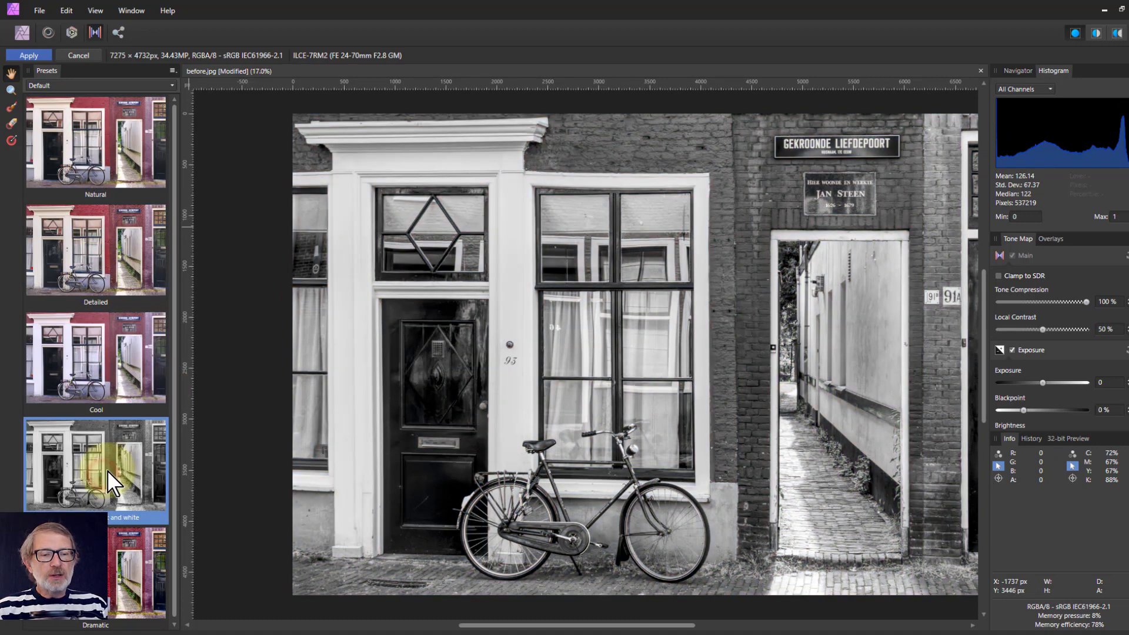
left_click(112, 562)
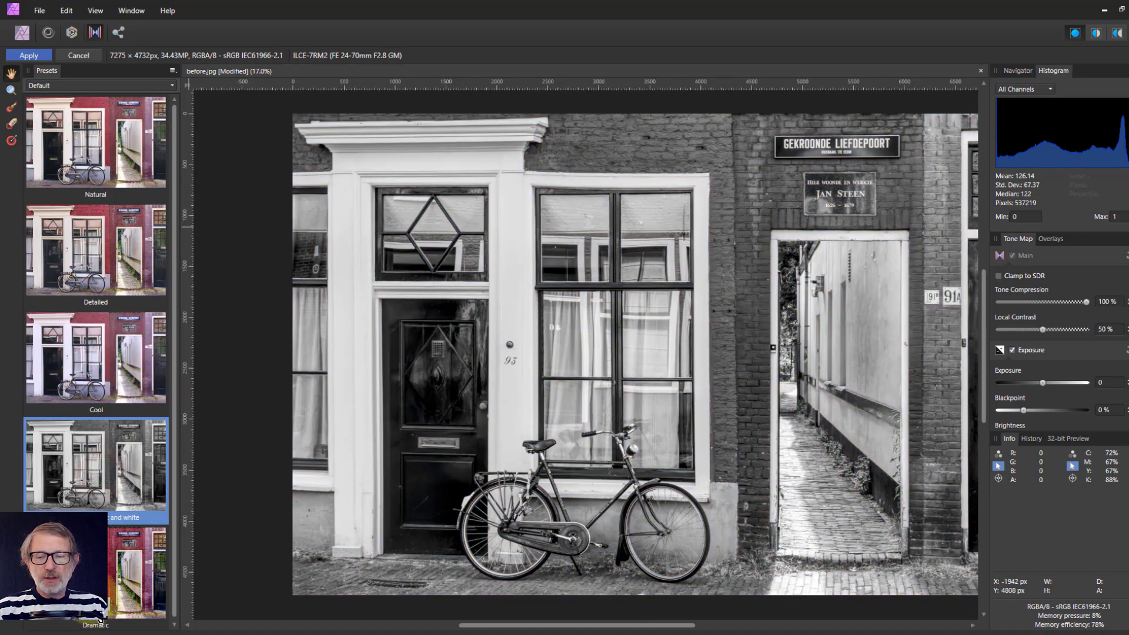
left_click(108, 189)
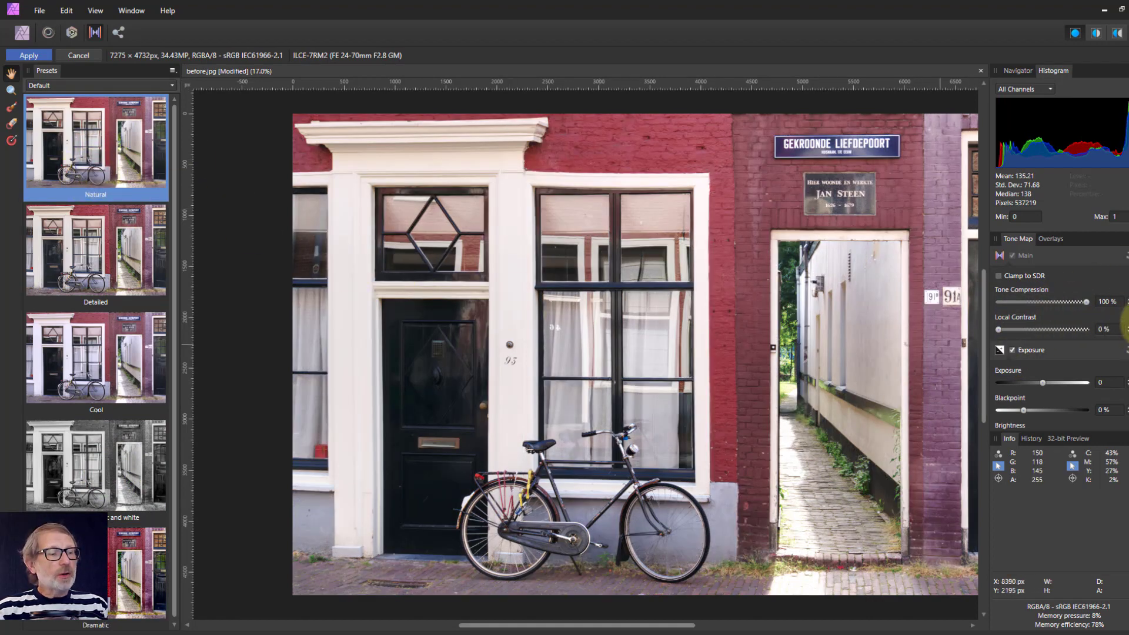
Step: Set Tone Compression to 63 % with Local Contrast at 0 %, and apply the tone mapping to the photo
left_click_drag(1085, 301, 1128, 309)
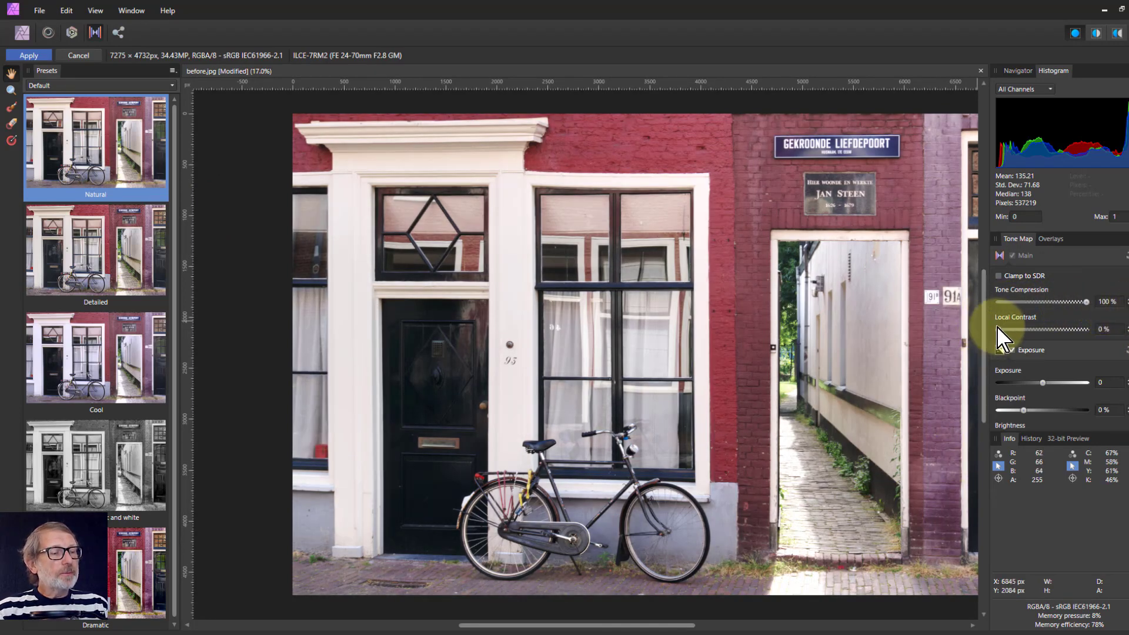
mouse_move(997, 329)
left_mouse_down()
mouse_move(1126, 331)
mouse_move(1028, 340)
mouse_move(1103, 315)
mouse_move(1030, 344)
mouse_move(1000, 329)
mouse_move(993, 345)
mouse_move(978, 331)
mouse_move(1000, 331)
left_mouse_up()
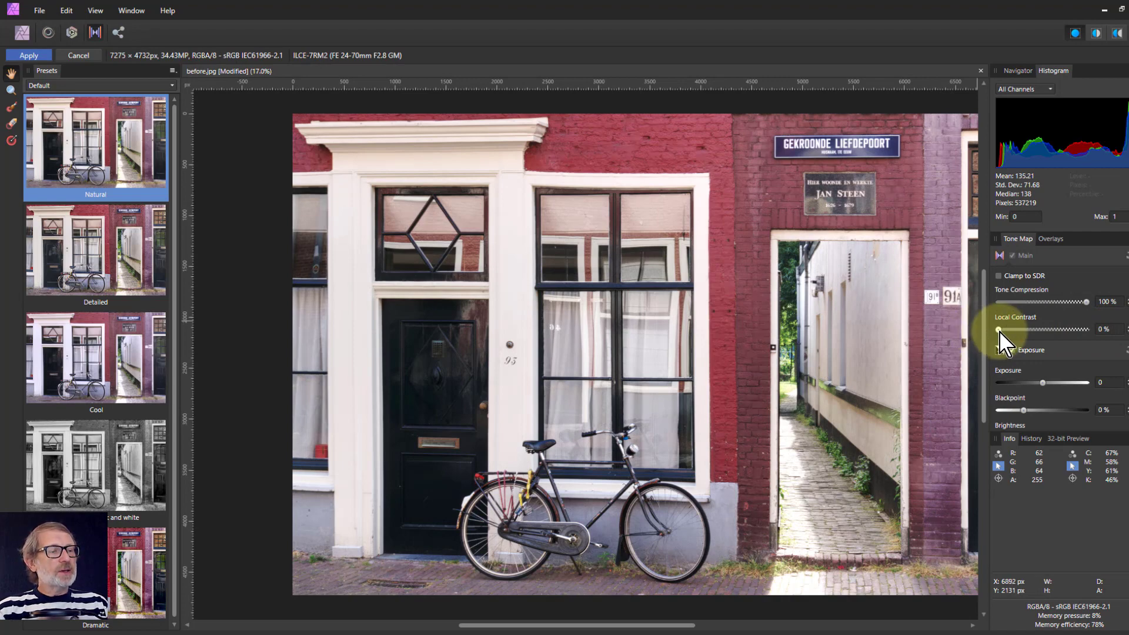
left_click_drag(1087, 303, 998, 329)
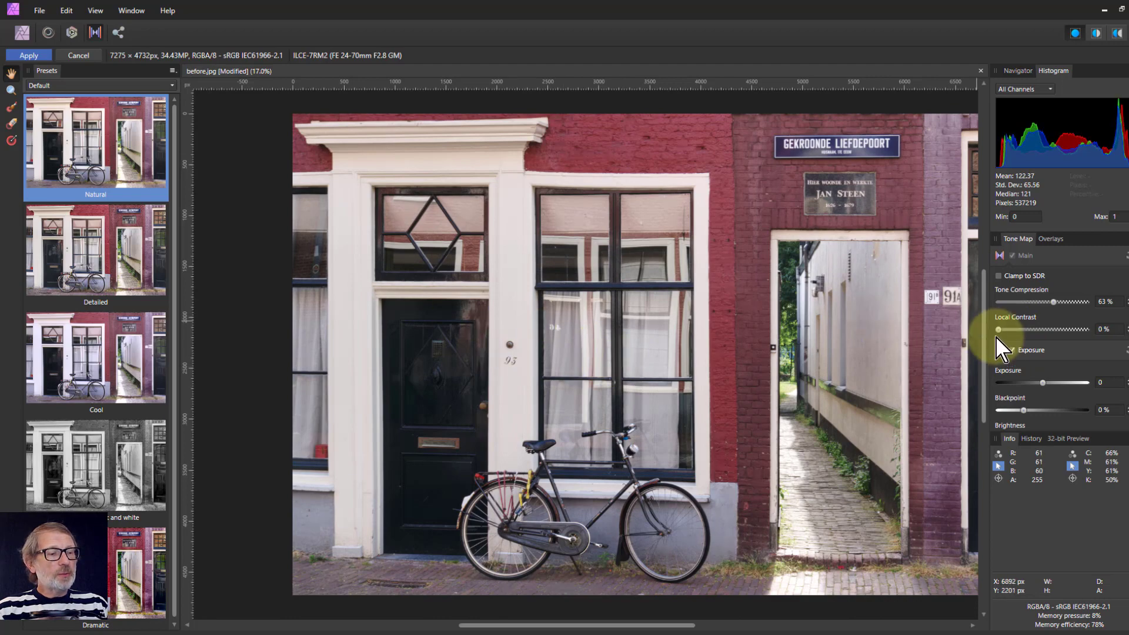
left_click_drag(1014, 328, 974, 330)
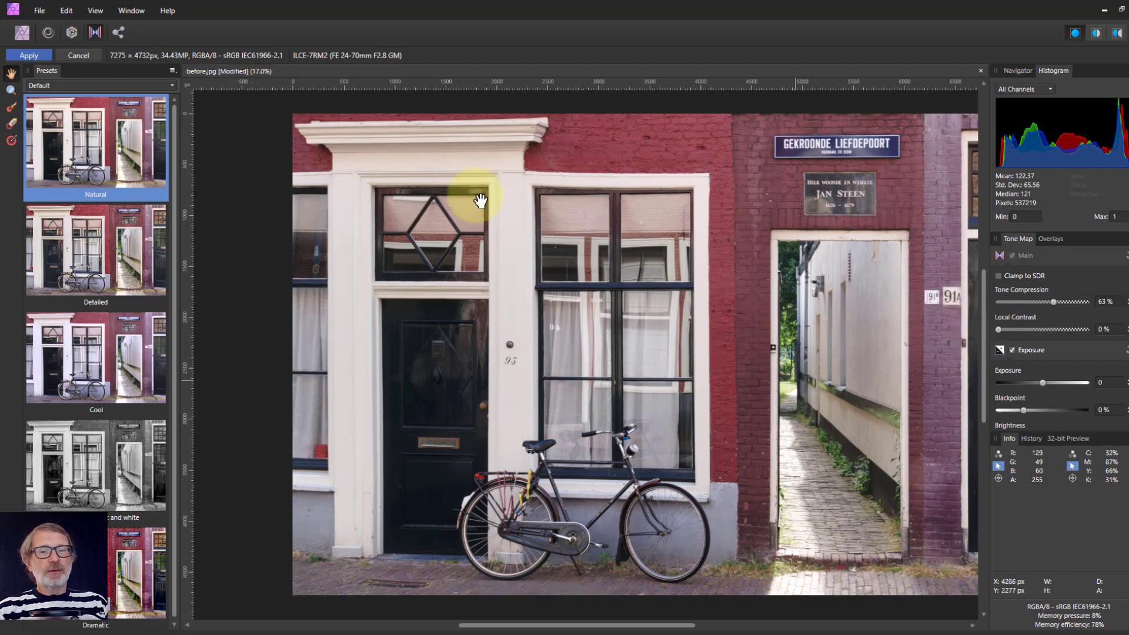
left_click(25, 56)
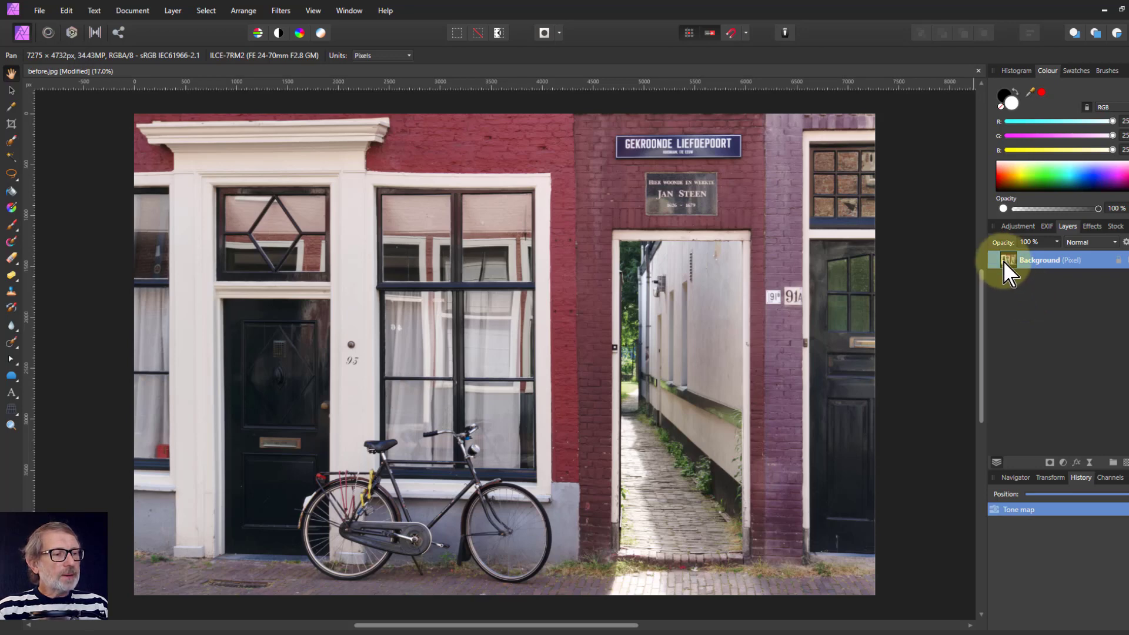
Step: Add a monochrome live High Pass filter to the Background layer with a 0.7 px radius and Linear Light blend mode
left_click(1089, 463)
left_click(1003, 195)
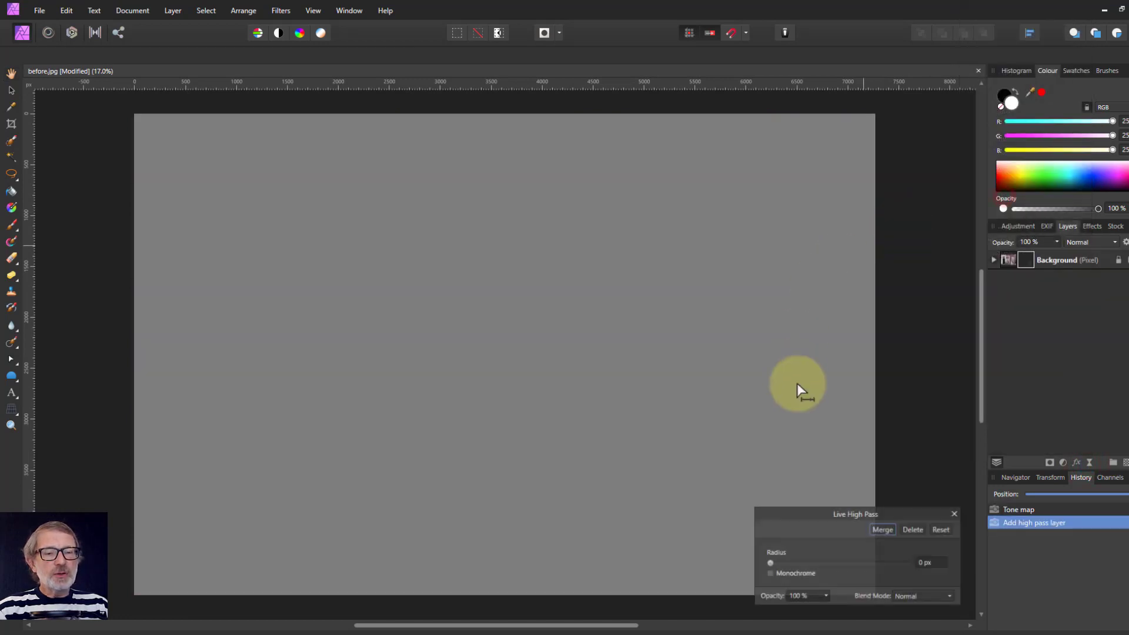
left_click(769, 573)
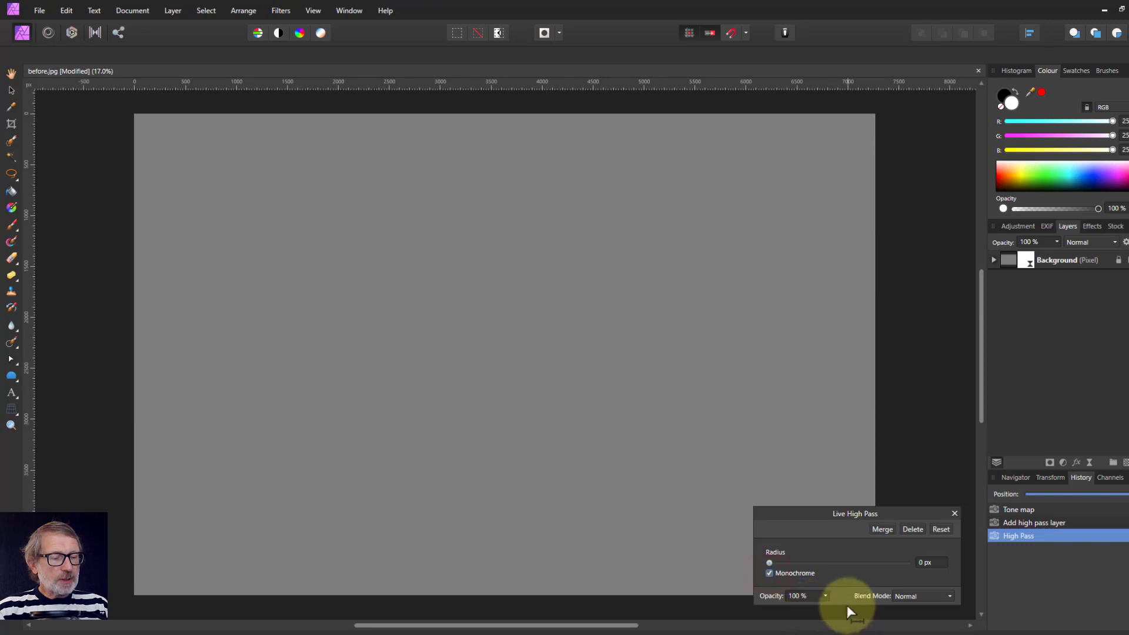
left_click_drag(768, 563, 782, 562)
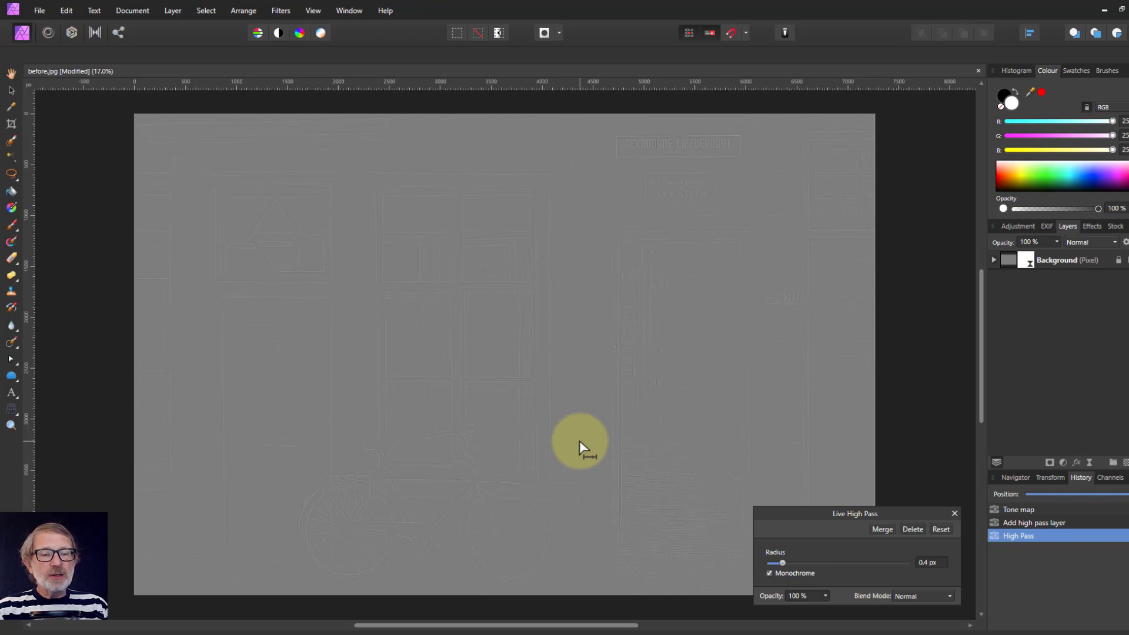
left_click_drag(782, 563, 791, 563)
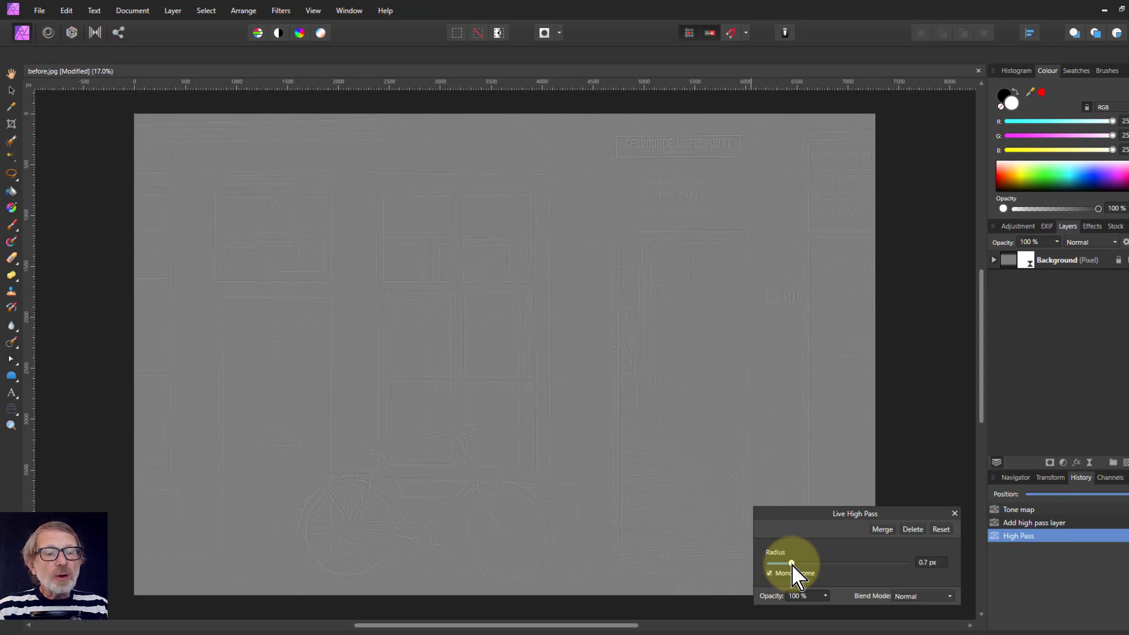
left_click(915, 596)
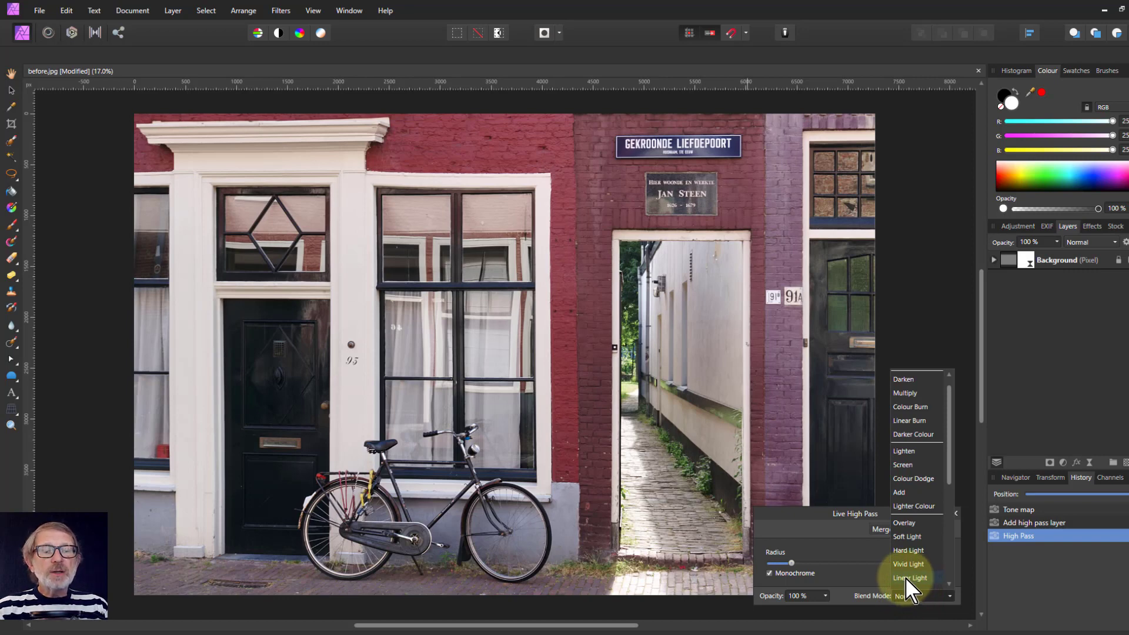
left_click(909, 577)
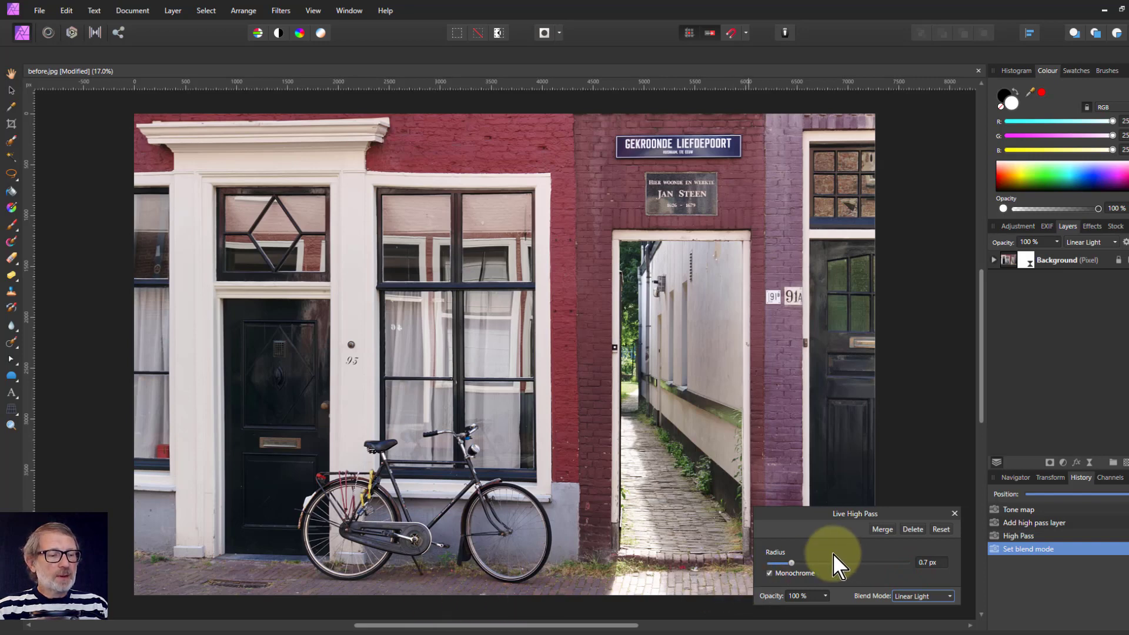
left_click(954, 513)
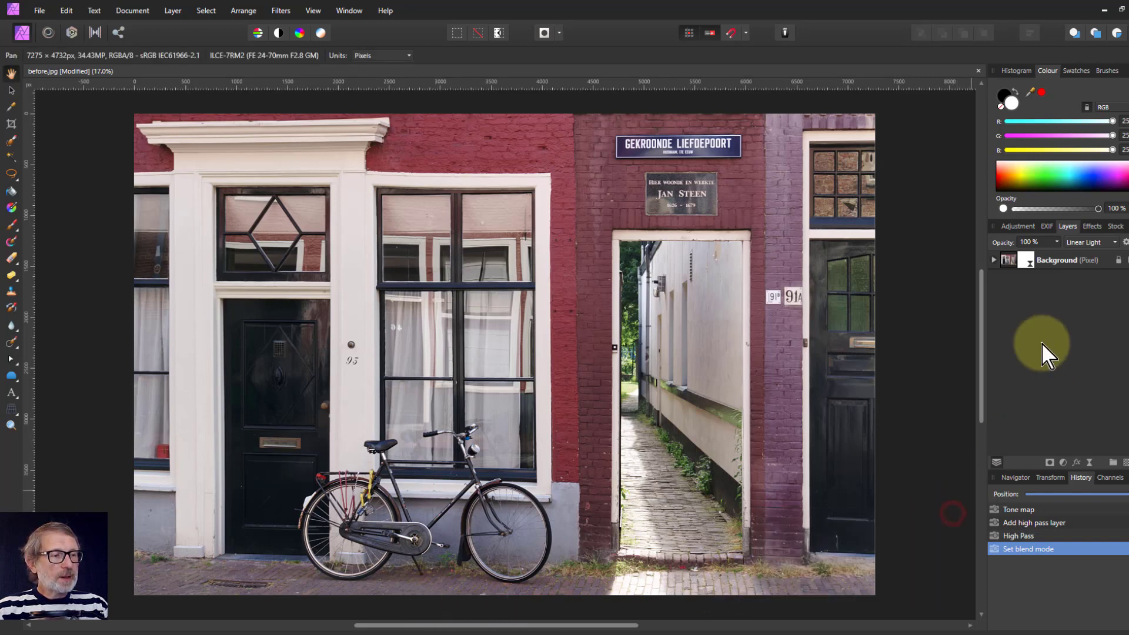
Step: Duplicate the High Pass filter nested under the Background layer
left_click(994, 260)
left_click(1041, 280)
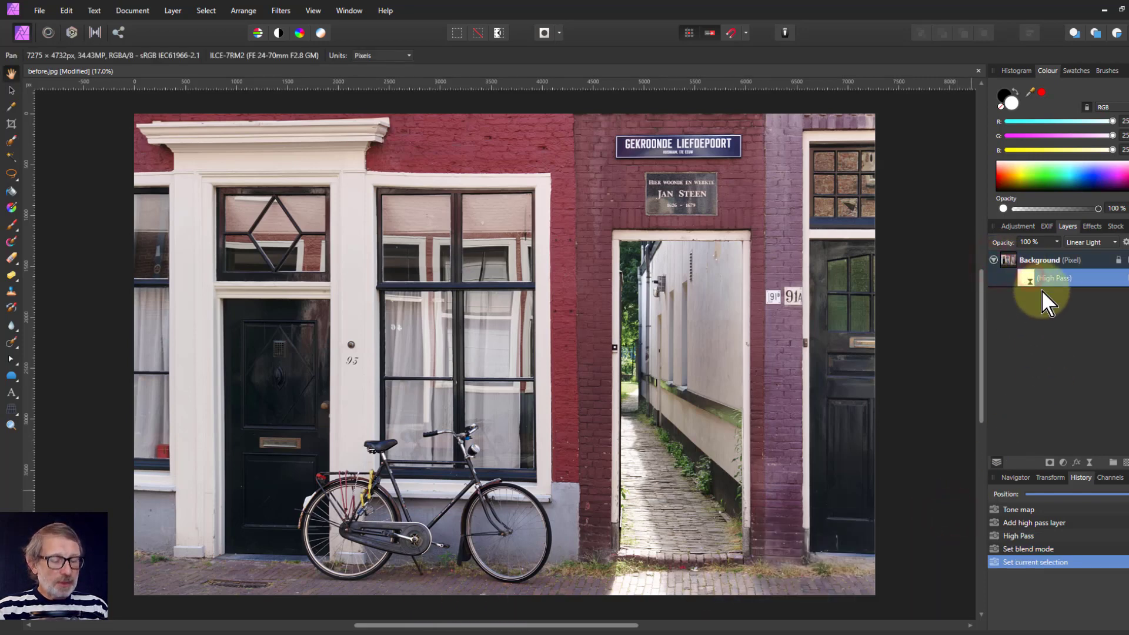
key("ctrl+j")
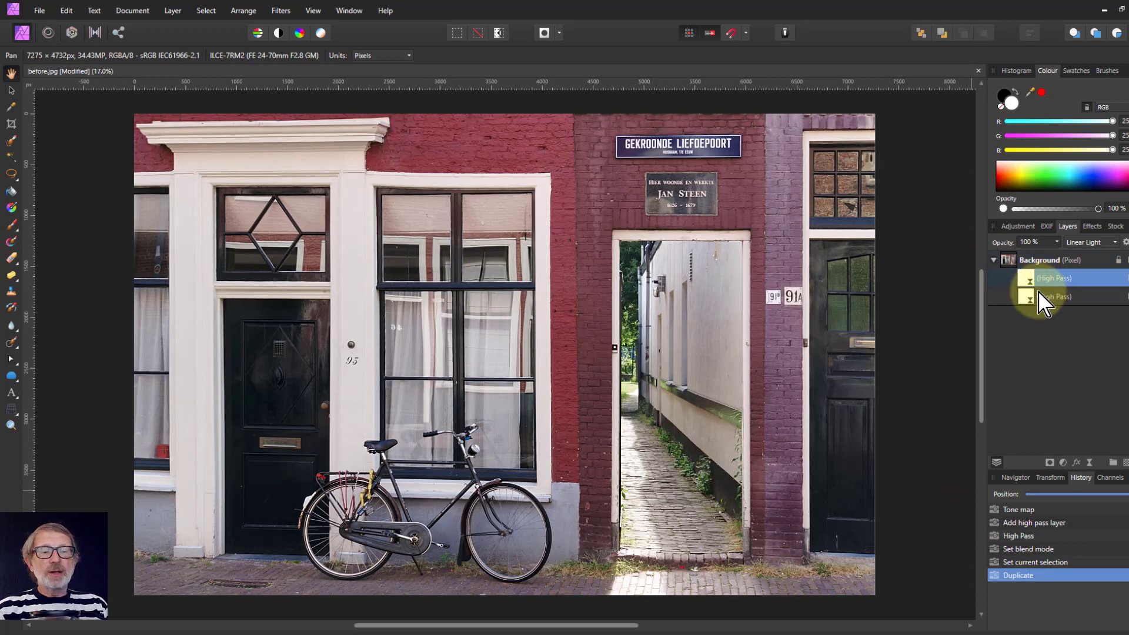
left_click(1032, 285)
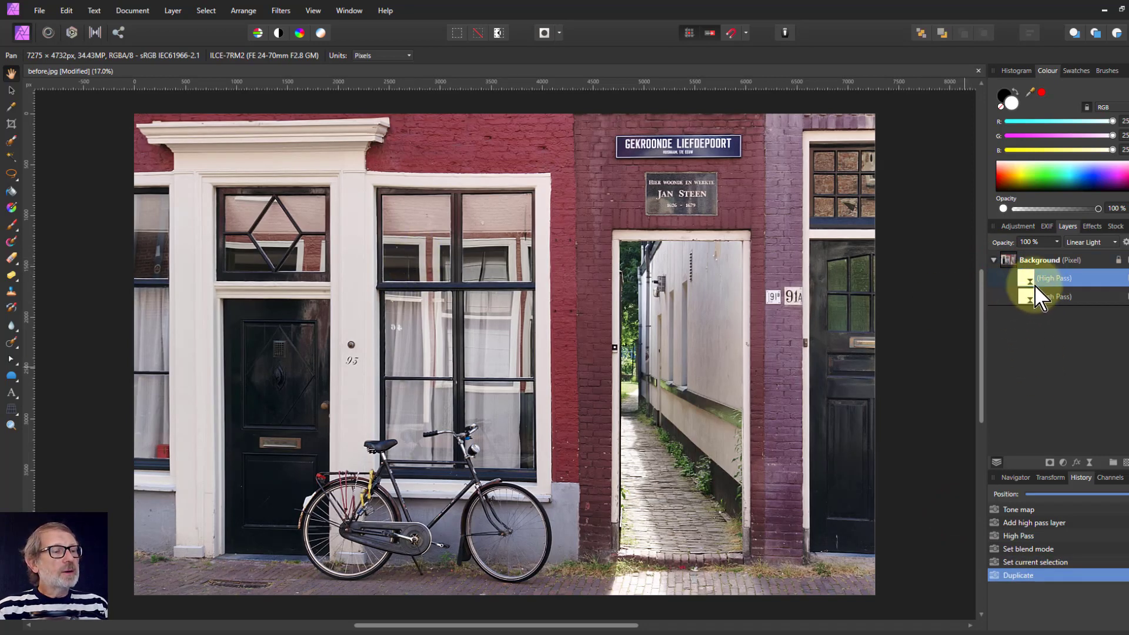
left_click(1033, 298)
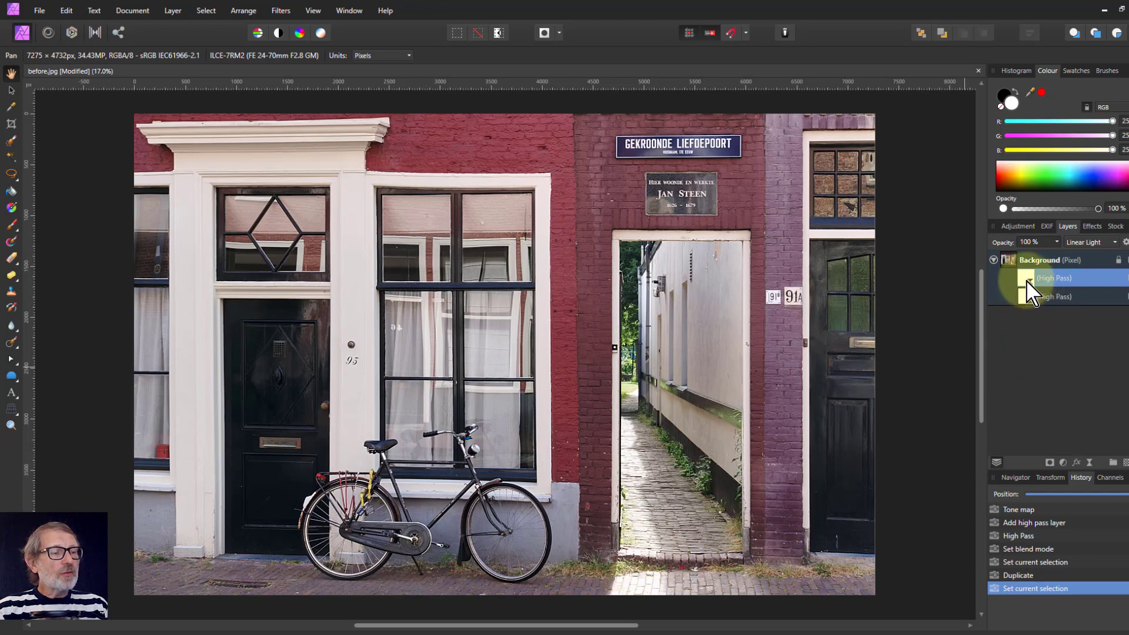
Step: Set the upper High Pass filter's radius to 0.4 px, checking window details with the filter hidden and shown
left_click(1030, 285)
double_click(1027, 280)
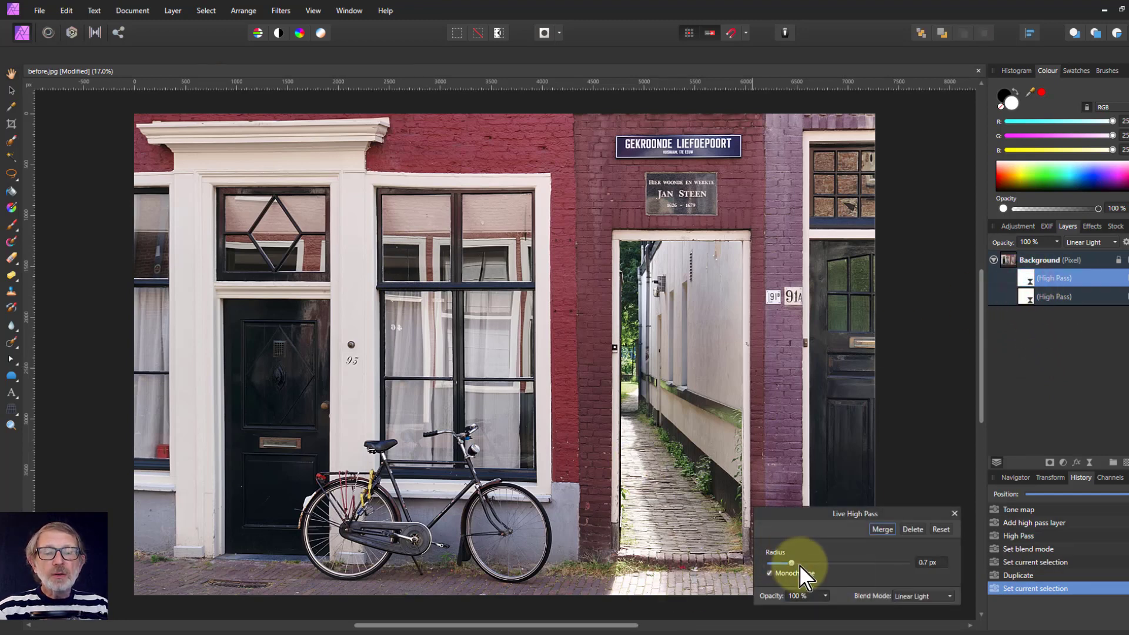
left_click_drag(791, 566, 776, 566)
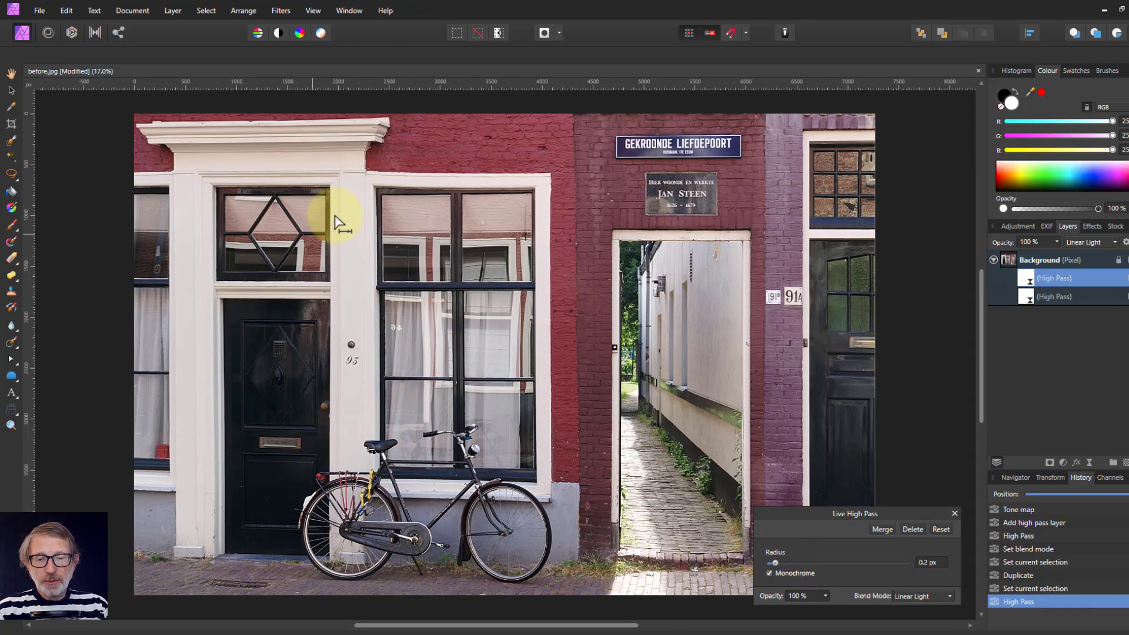
scroll(428, 264, "up", 8)
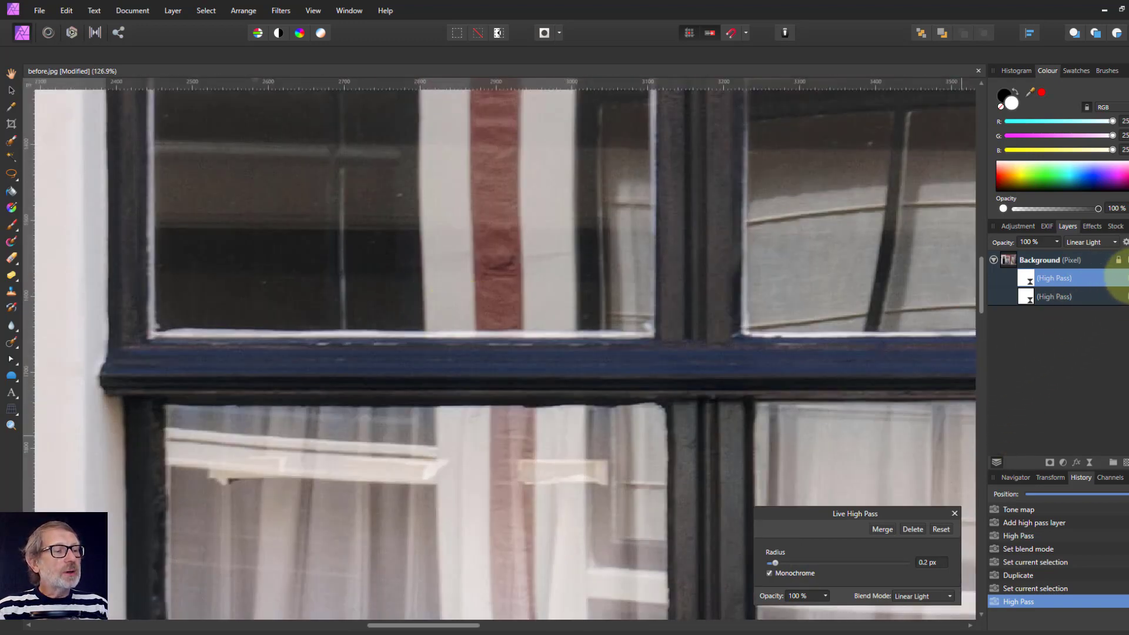
left_click(1124, 279)
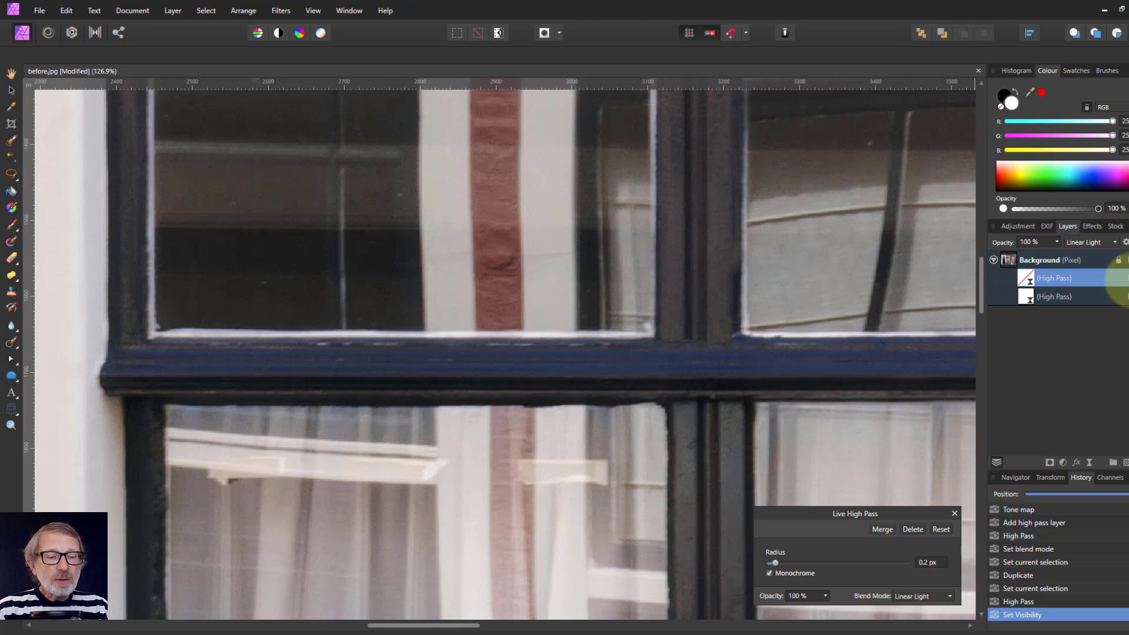
left_click_drag(776, 562, 783, 563)
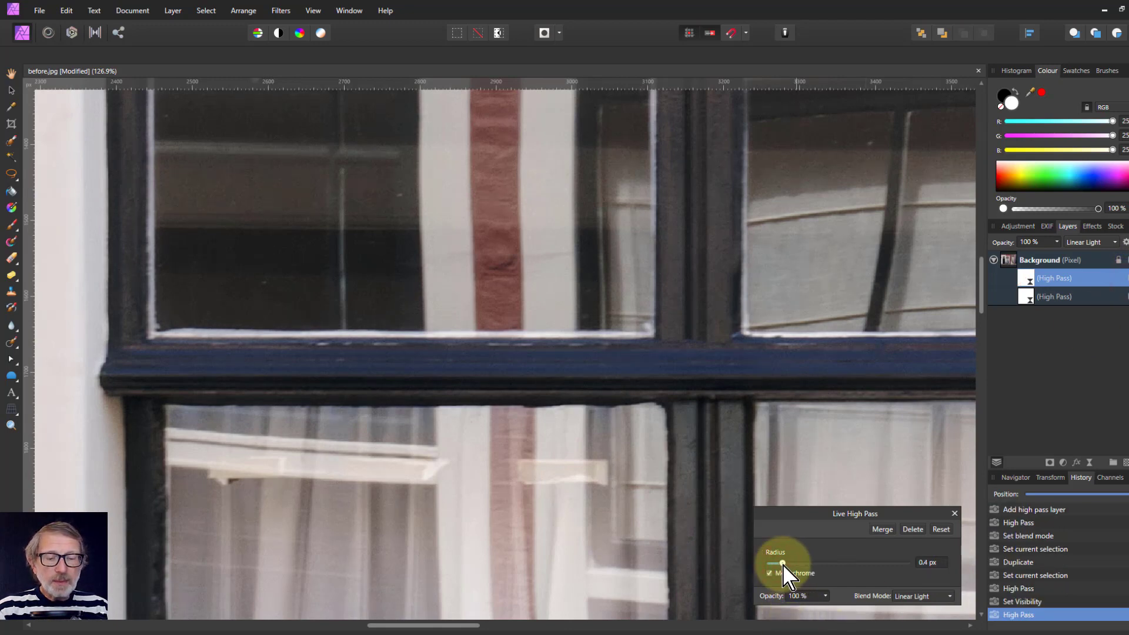
left_click(954, 514)
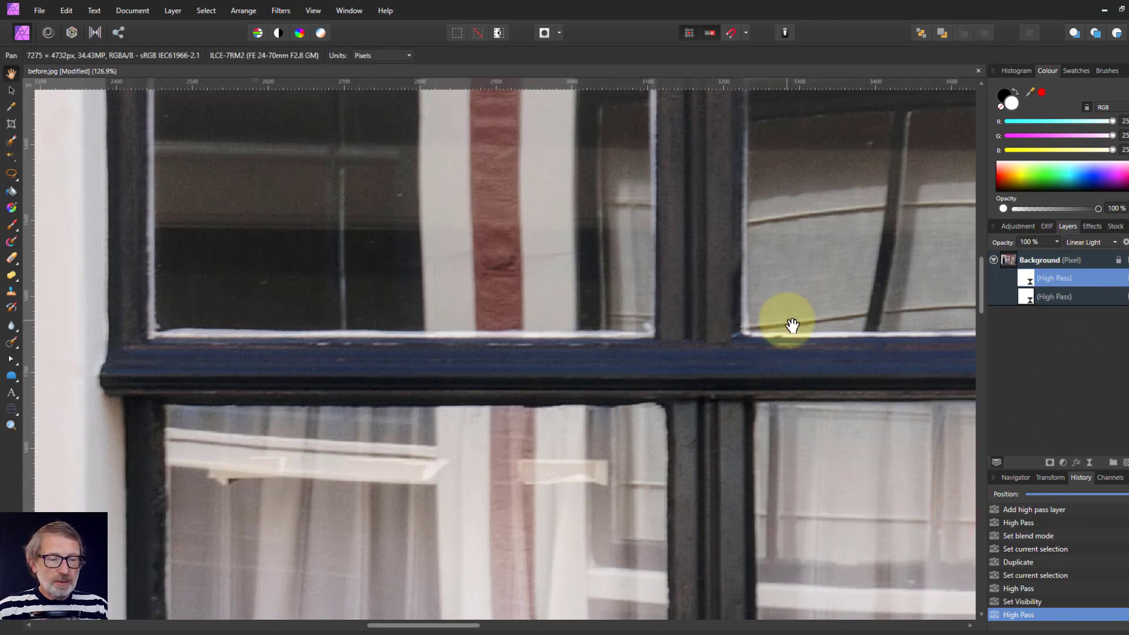
key("ctrl+0")
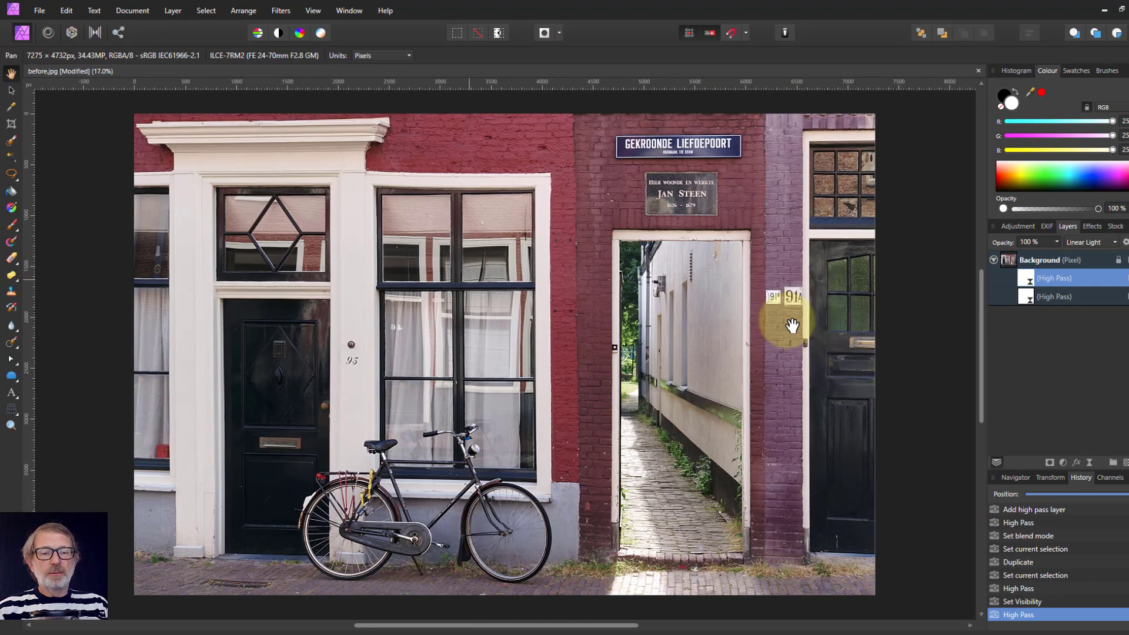
Step: Merge the visible Background layer and its High Pass filters into a new pixel layer
left_click(1012, 263)
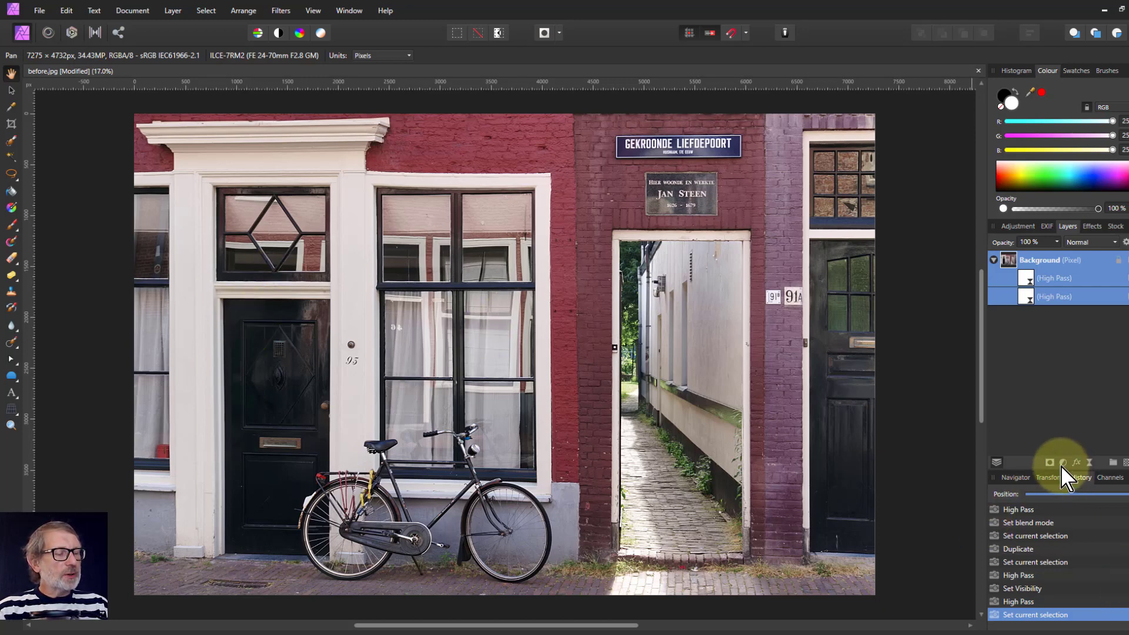
right_click(1008, 260)
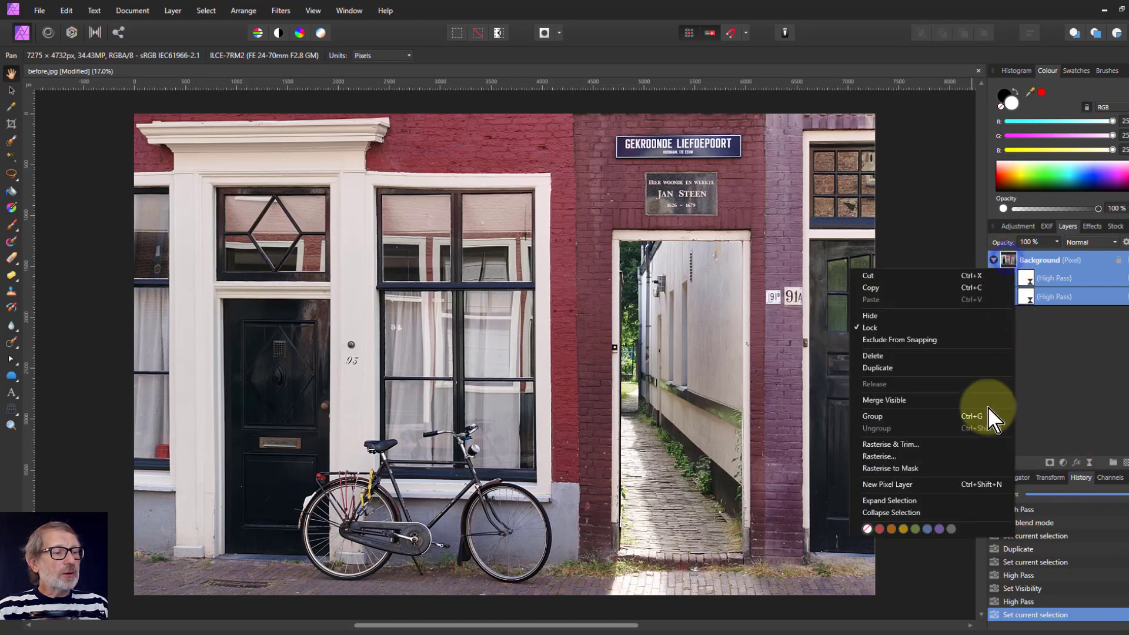
left_click(885, 400)
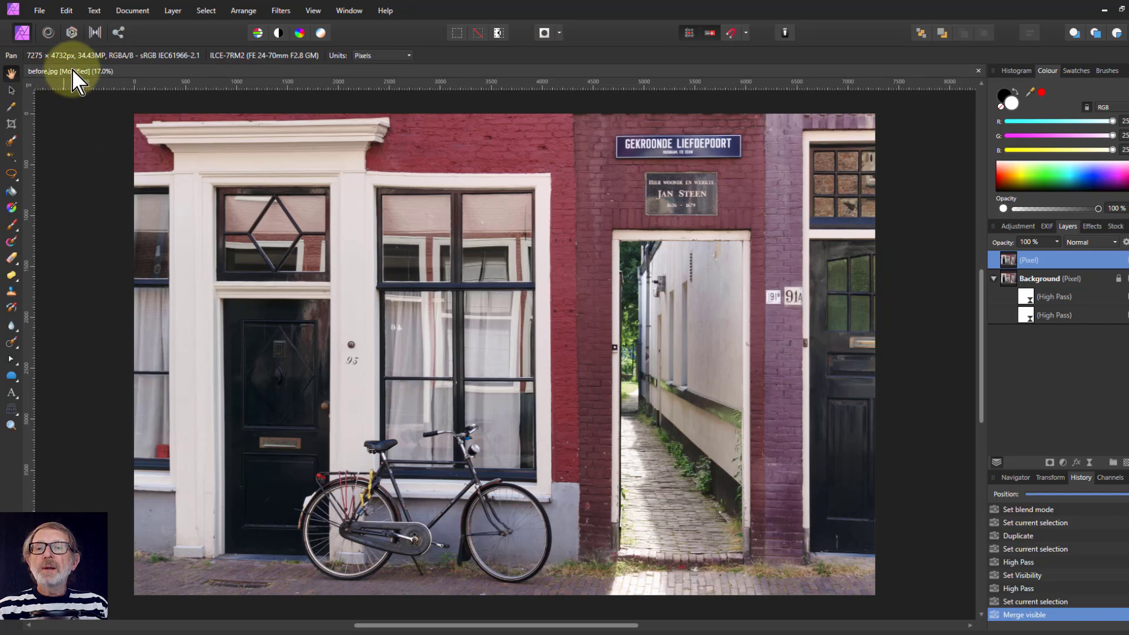
Step: Open the merged pixel layer for tone mapping and browse the Extreme and Crazy presets, trying Black & White Sketch
left_click(96, 32)
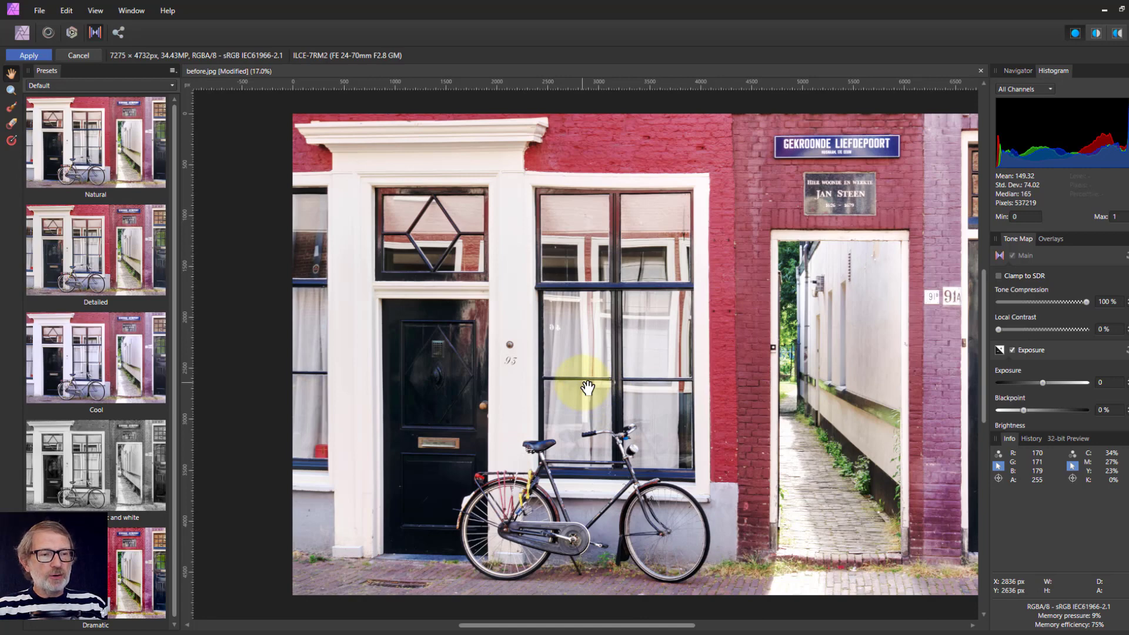
left_click(100, 86)
left_click(76, 111)
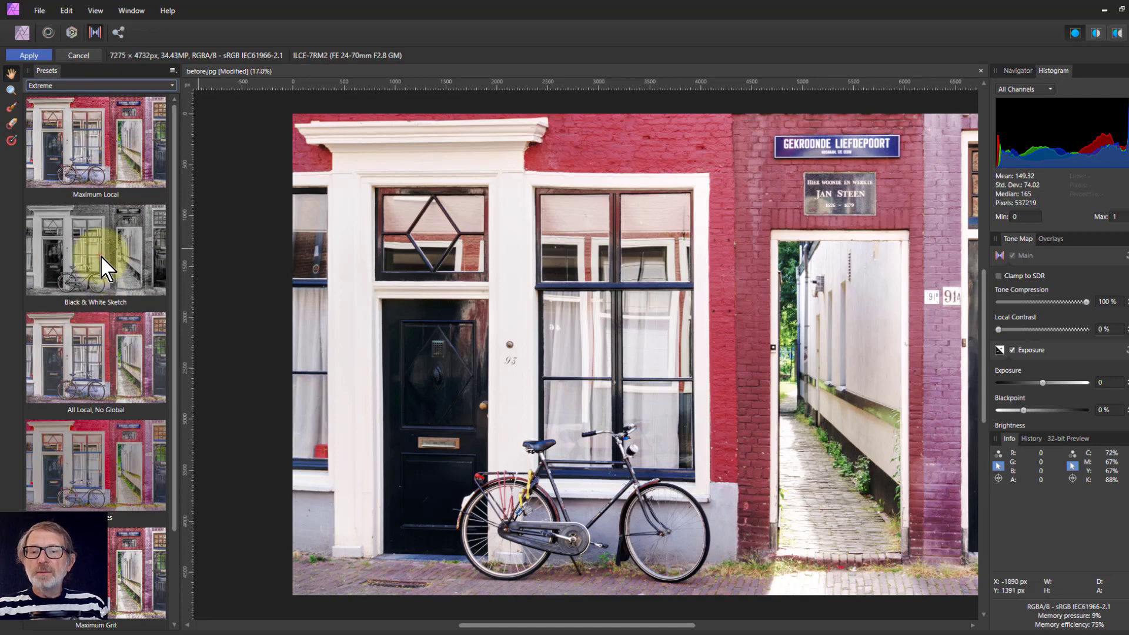
left_click(112, 267)
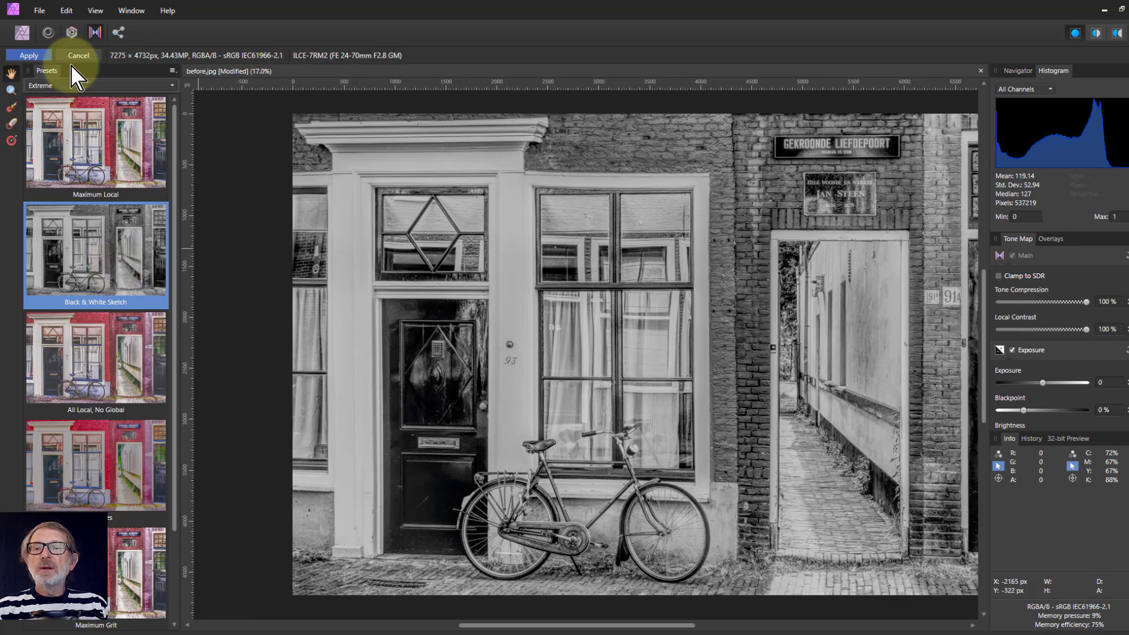
left_click(69, 86)
left_click(59, 125)
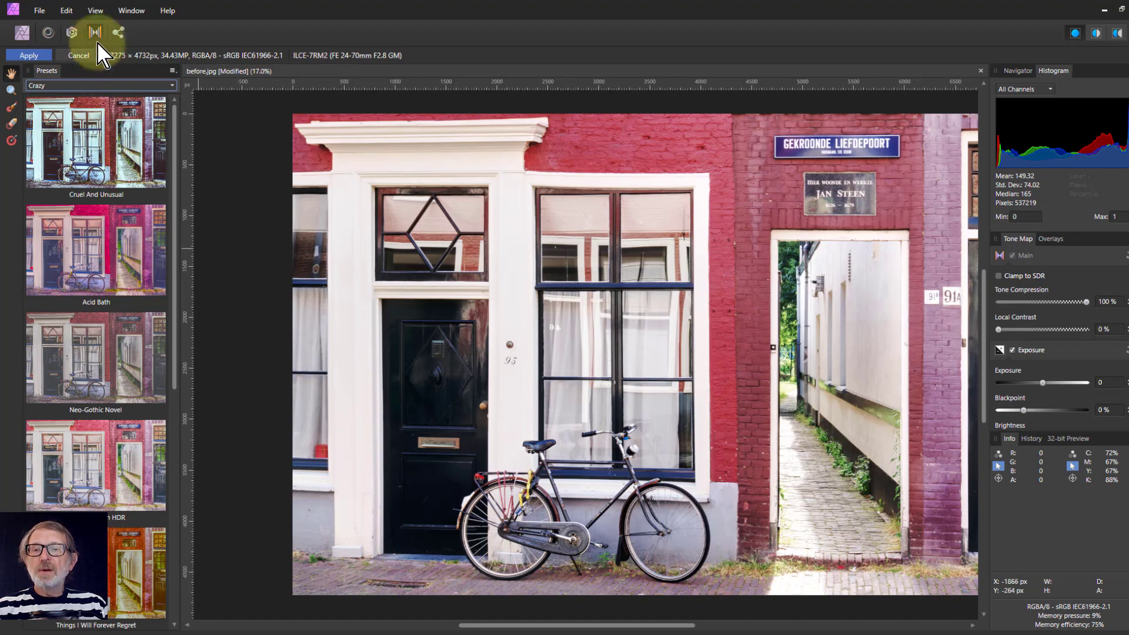
Step: Tone map the merged layer with the Extreme Black & White Sketch preset and exposure 0.639, and compare the image with the layer hidden and shown
left_click(78, 85)
left_click(77, 111)
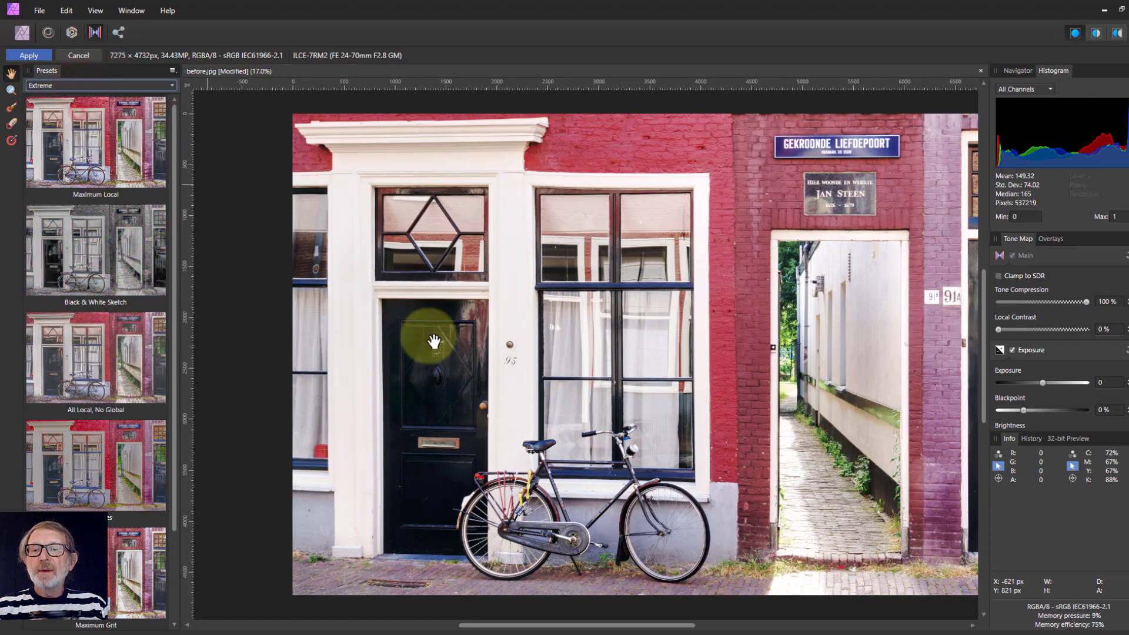
left_click(96, 246)
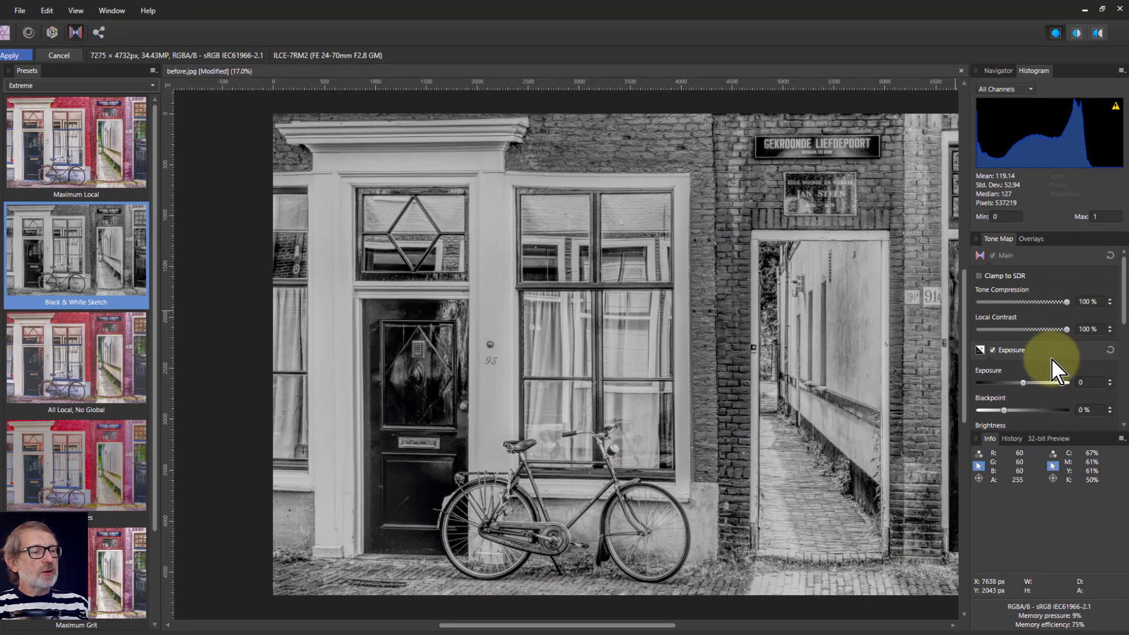
mouse_move(1024, 383)
left_mouse_down()
mouse_move(1047, 385)
mouse_move(1037, 382)
left_mouse_up()
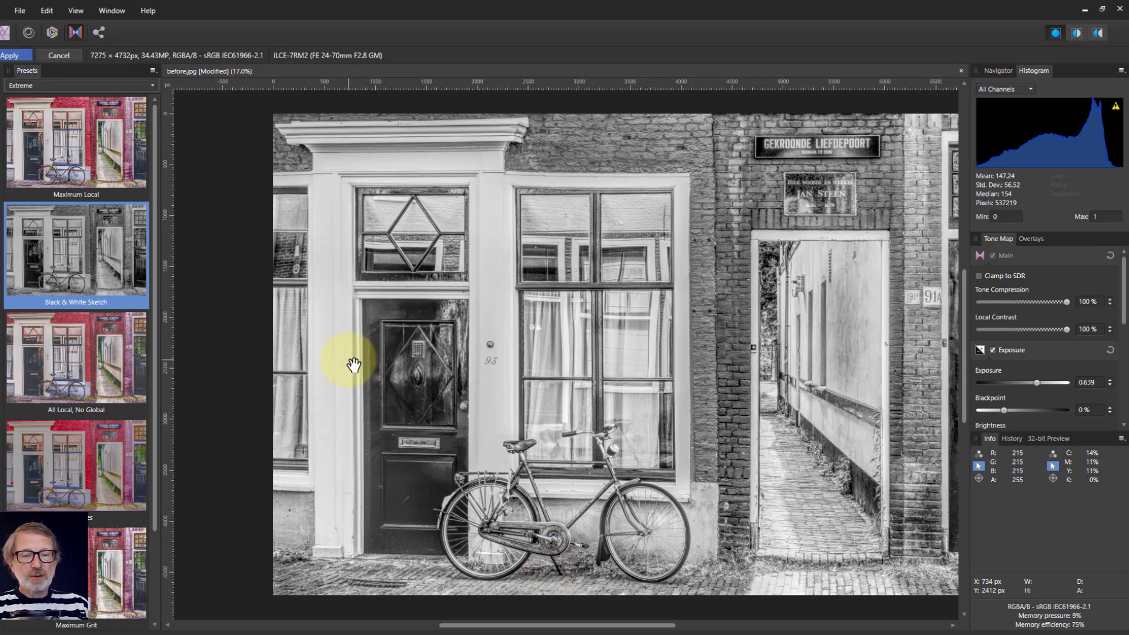
left_click(10, 55)
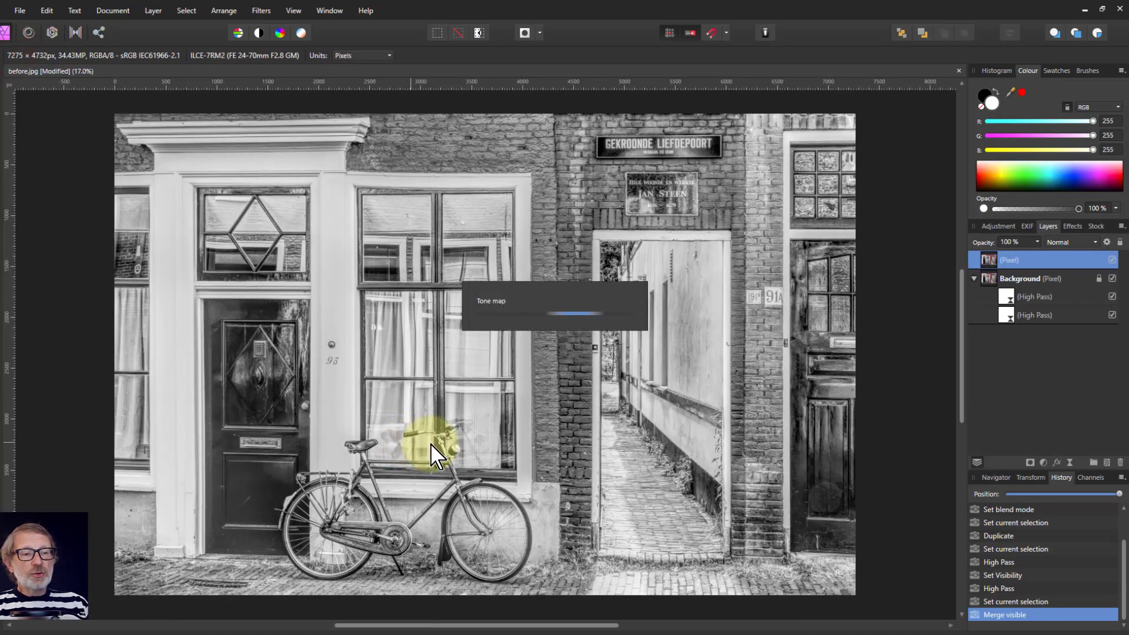
left_click(1111, 259)
left_click(1112, 259)
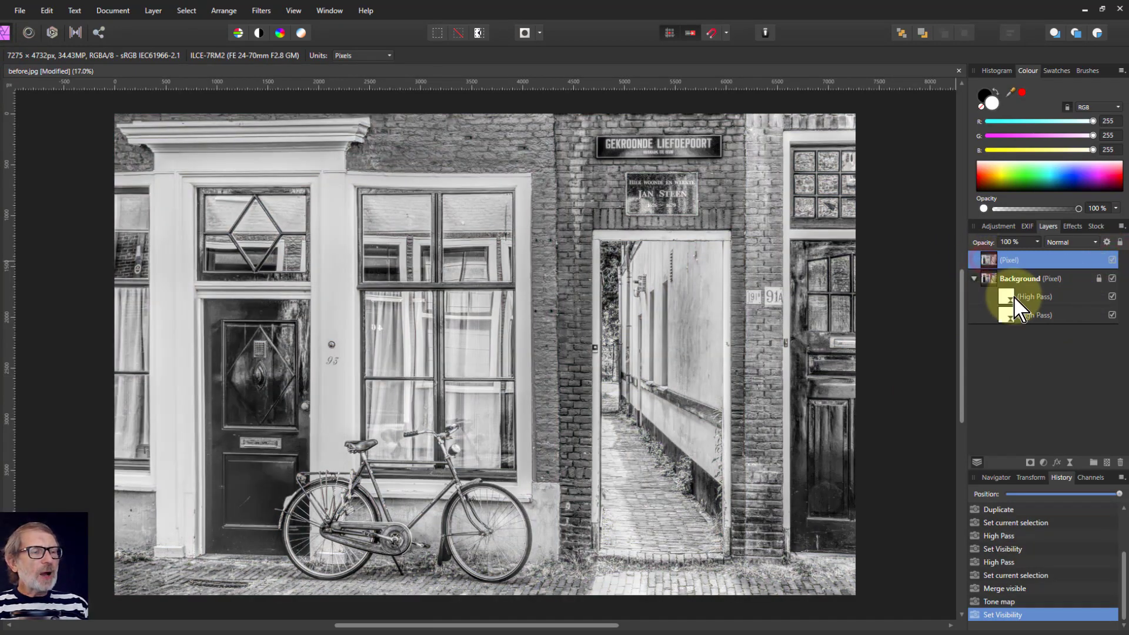
Step: Set the tone-mapped pixel layer's blend mode to Vivid Light and its opacity to 39%
left_click(1072, 242)
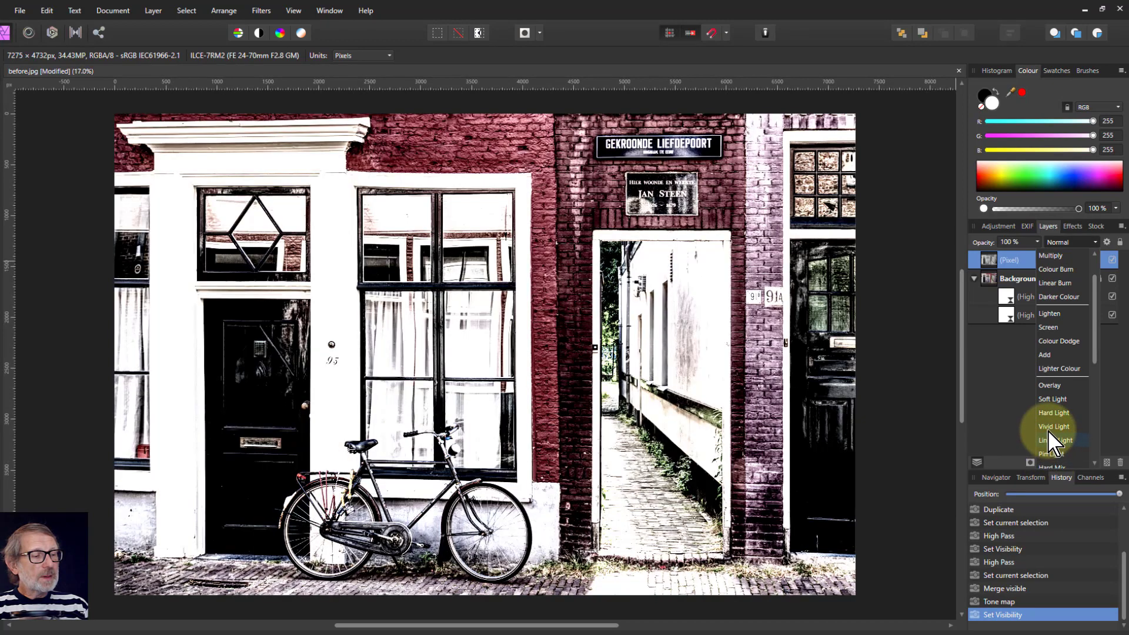
left_click(1050, 427)
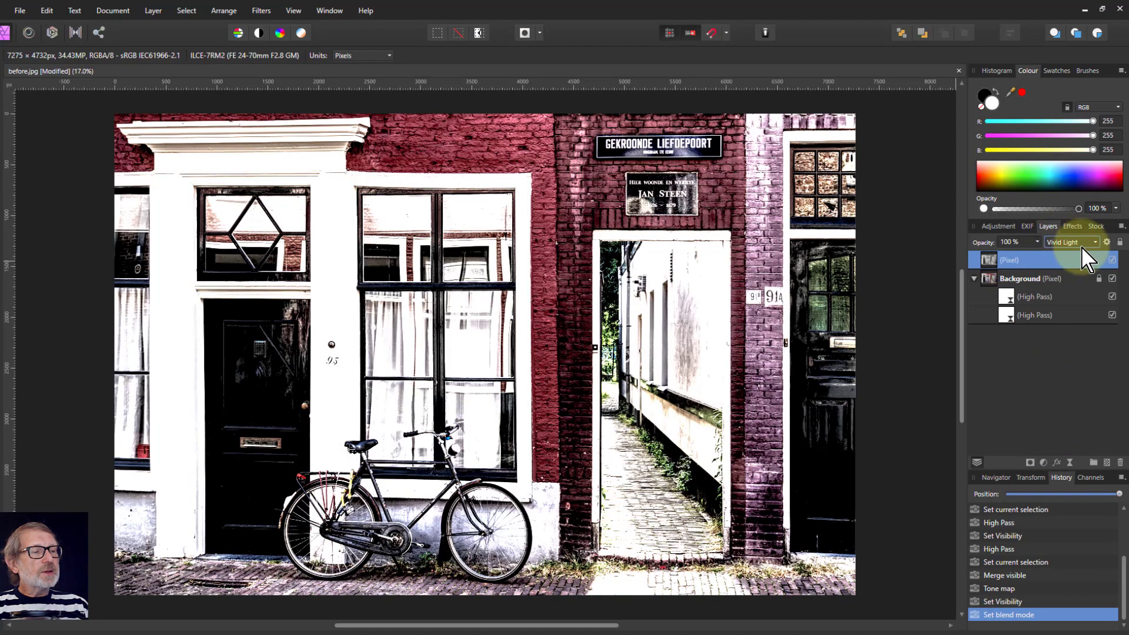
left_click(1038, 243)
left_click_drag(1038, 248, 988, 261)
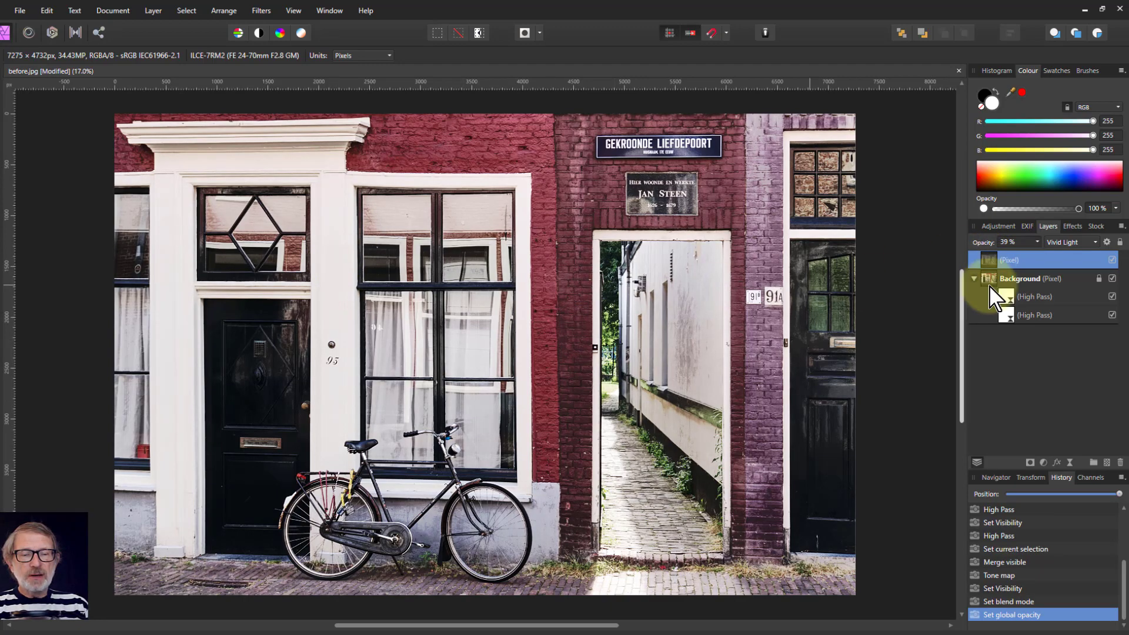
Step: Compare the photo with the Vivid Light layer hidden and shown, and scrub through the edit history to review the overall change
left_click(1111, 259)
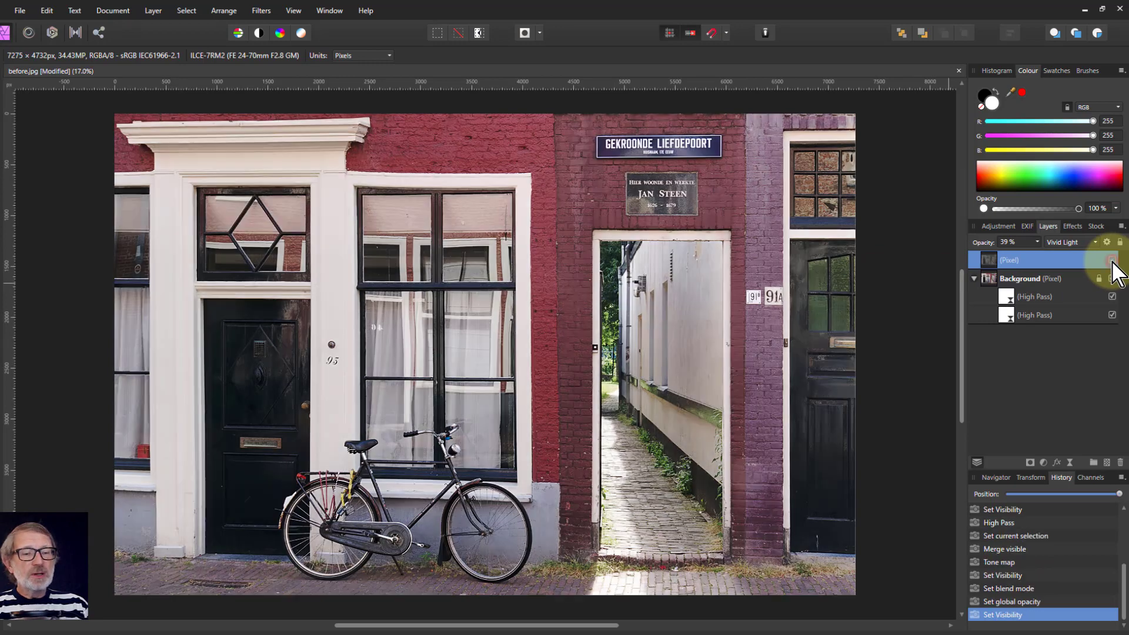
left_click(1112, 260)
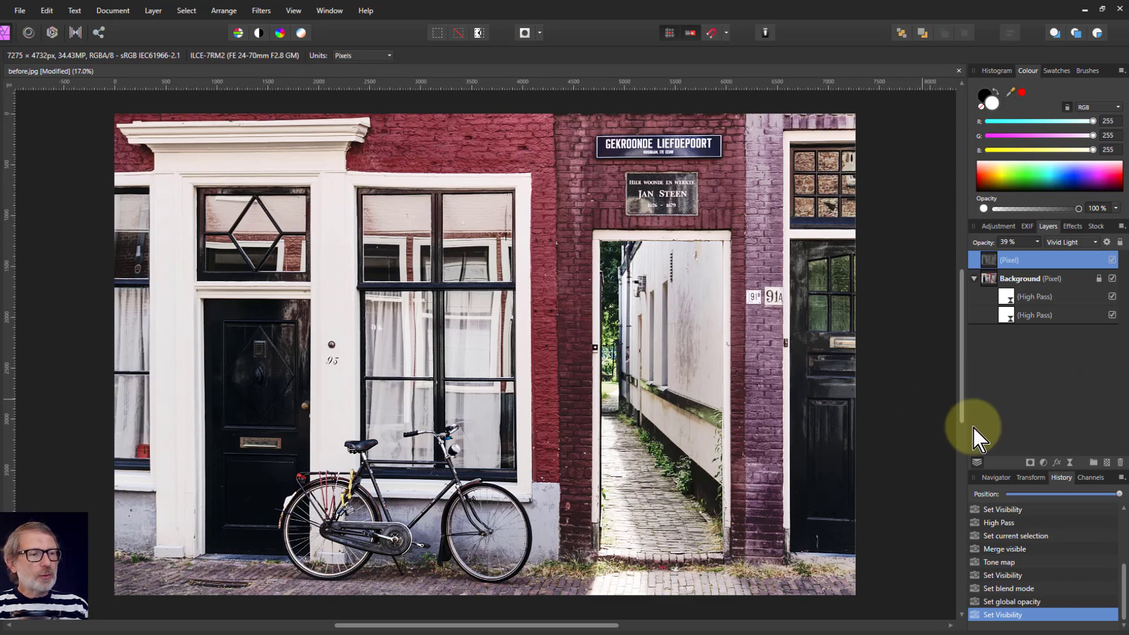
mouse_move(1119, 494)
left_mouse_down()
mouse_move(958, 511)
mouse_move(1111, 496)
mouse_move(1120, 505)
left_mouse_up()
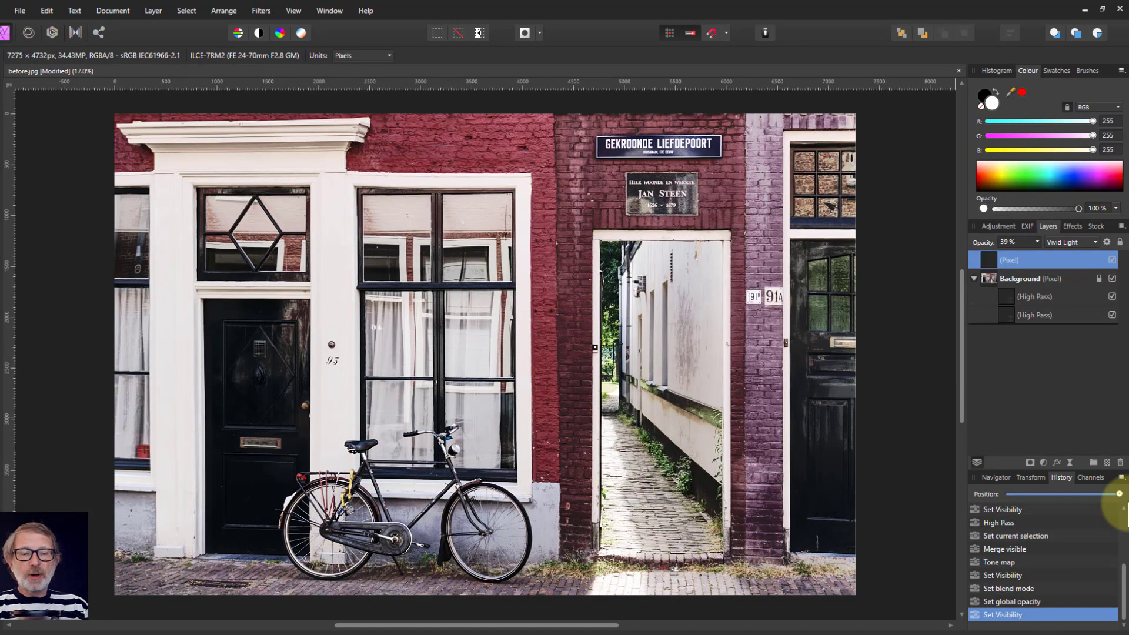